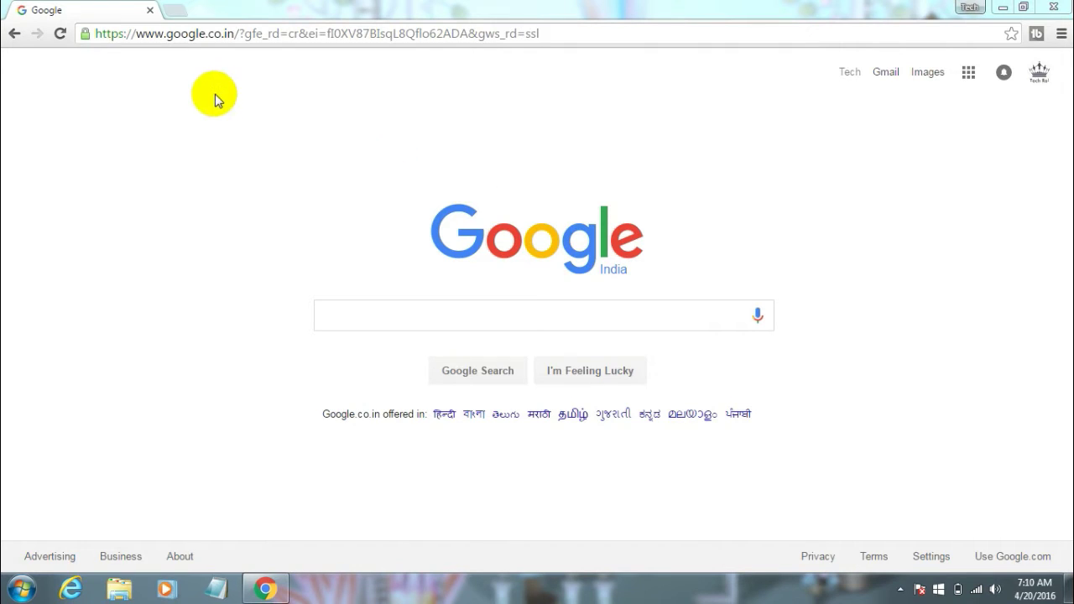
Go to youtube.com, bring up the upload page, and show the account menu.
left_click(151, 35)
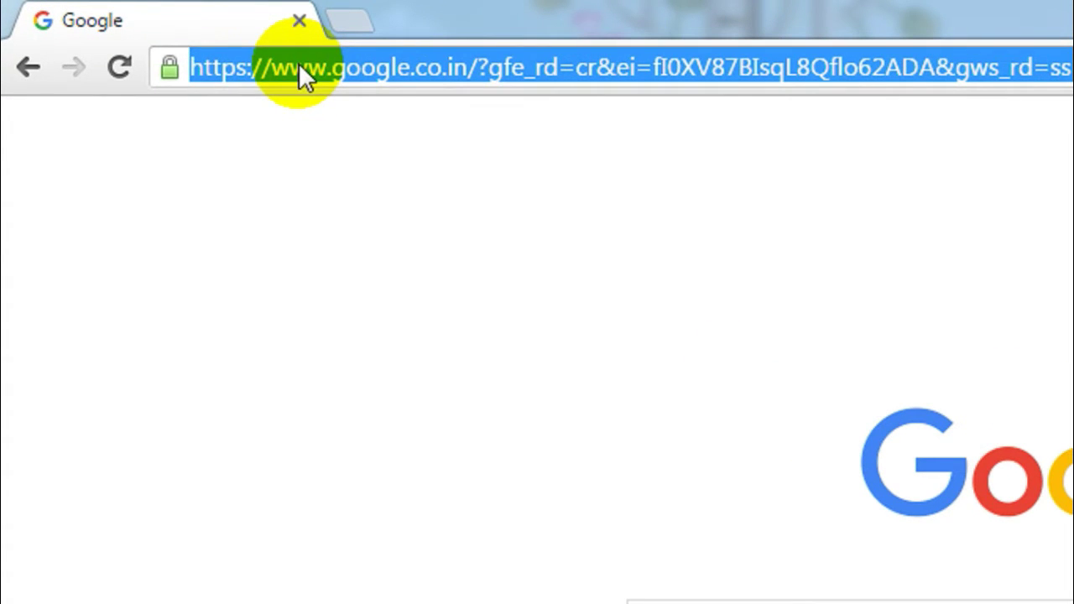
type("youtube.com")
key("Return")
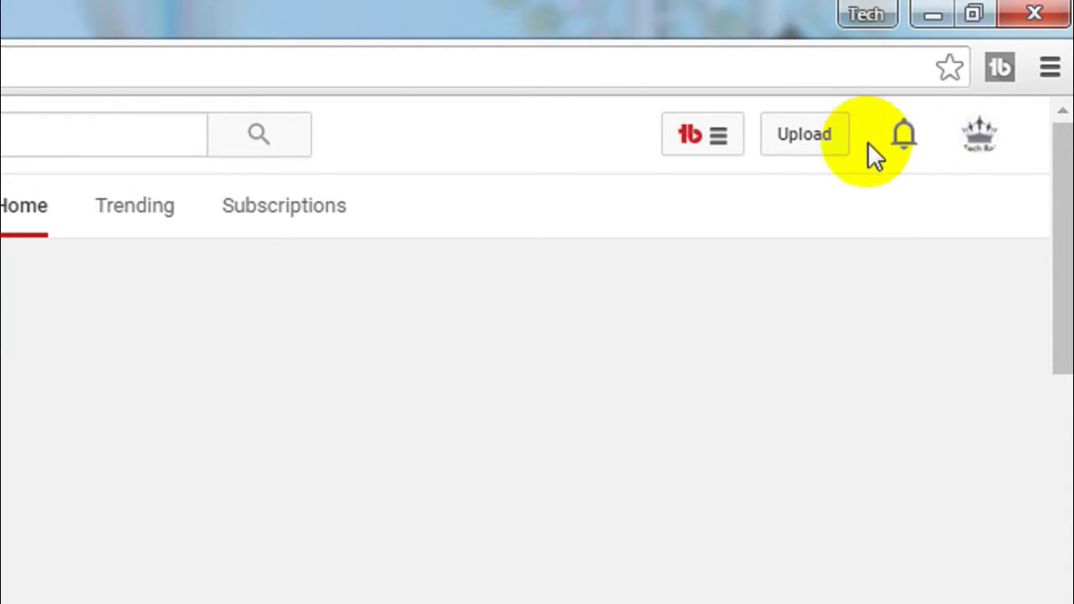
left_click(799, 151)
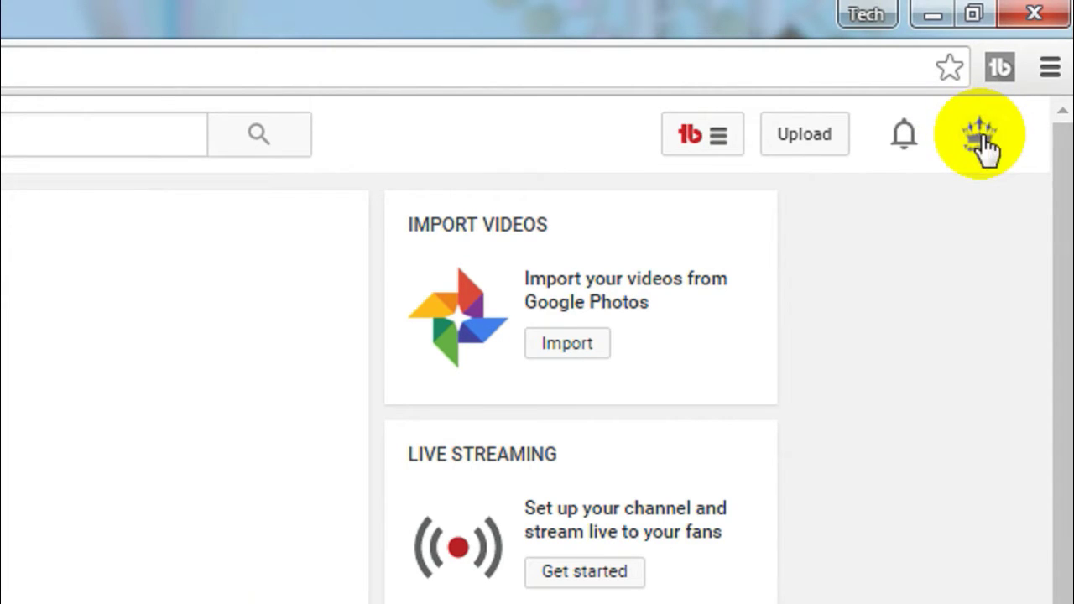
left_click(979, 136)
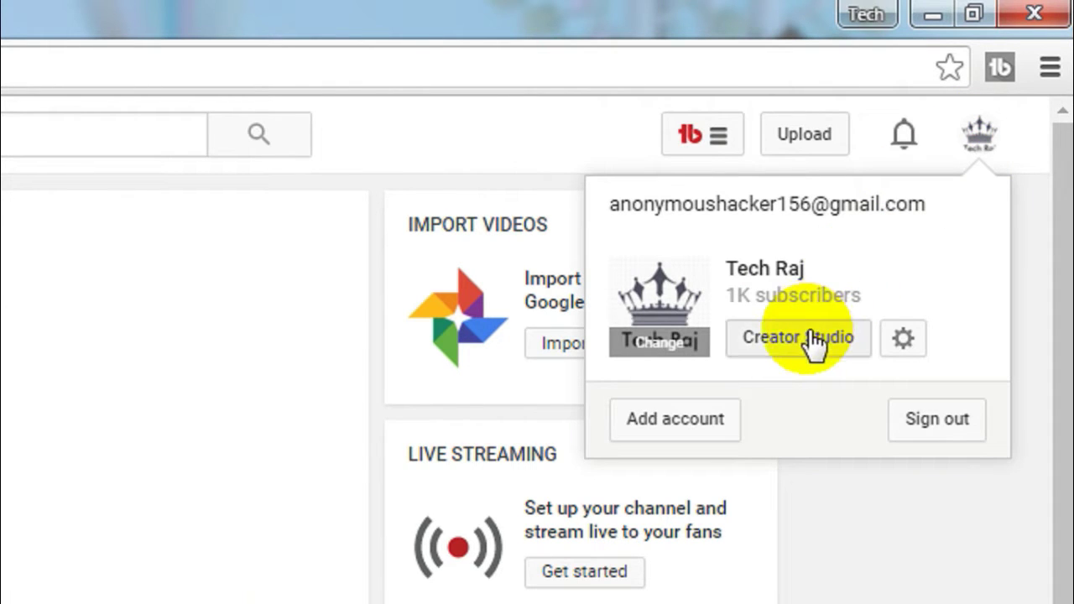
Open Creator Studio and go to the Tech Raj channel home via VIEW CHANNEL.
left_click(770, 353)
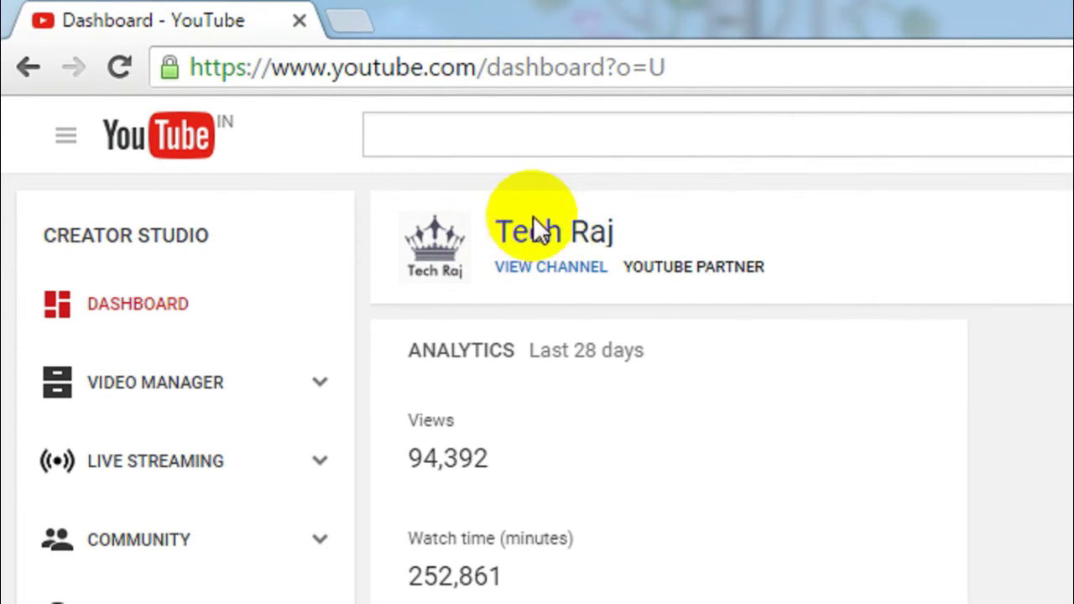
left_click(541, 277)
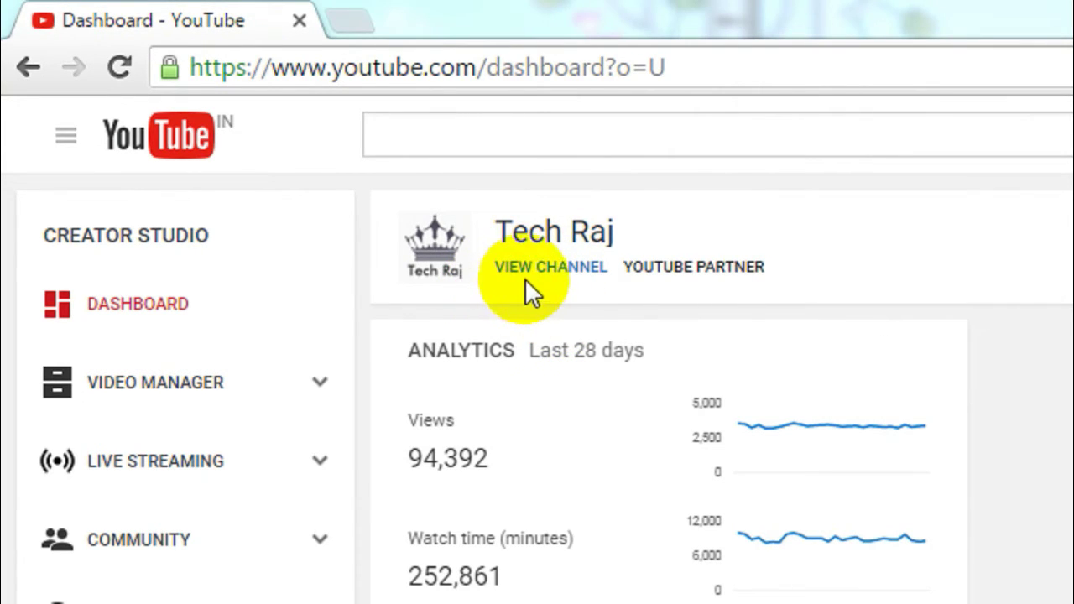
left_click(524, 270)
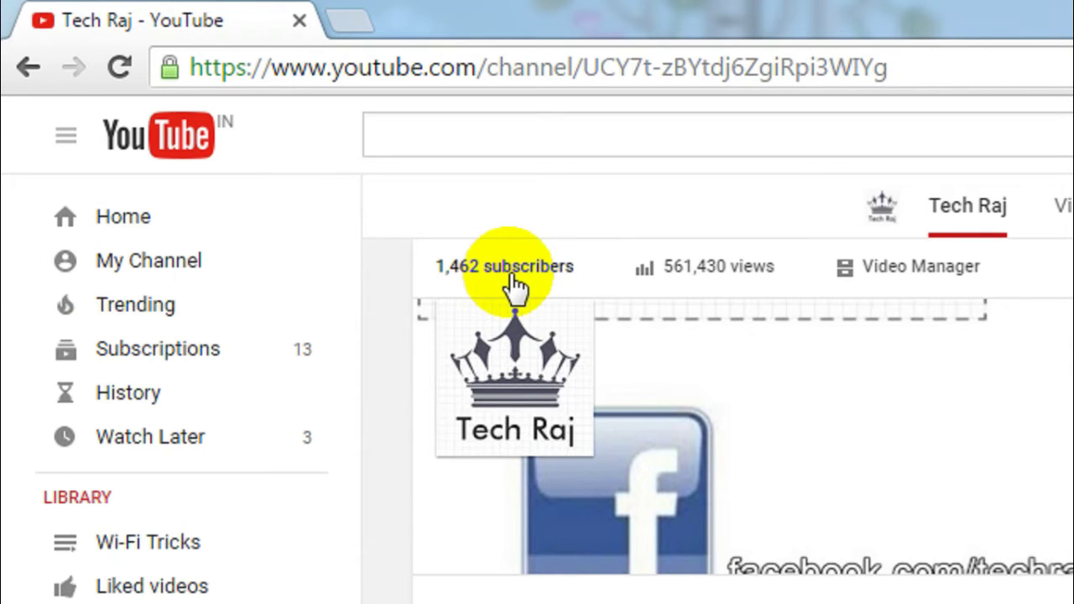
left_click(510, 277)
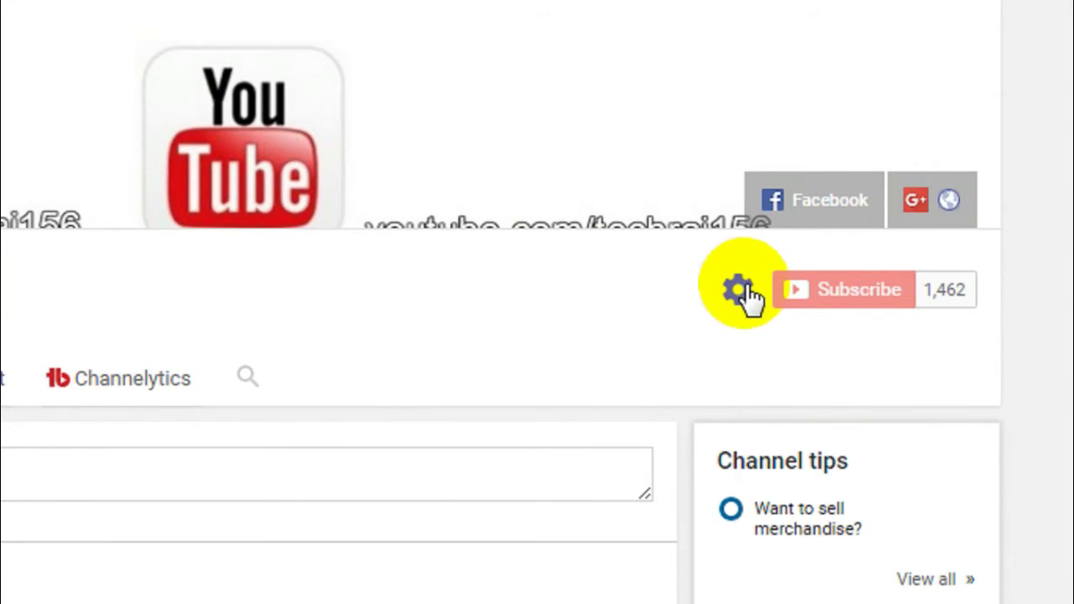
Enable 'Customize the layout of your channel' in Channel settings and save it.
left_click(906, 287)
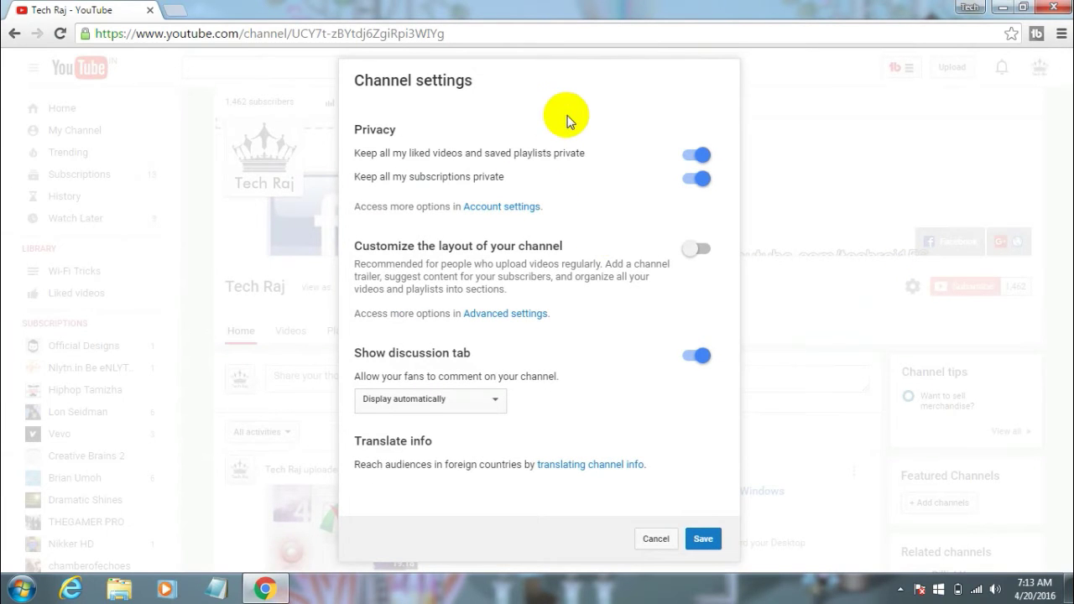
left_click_drag(354, 82, 479, 75)
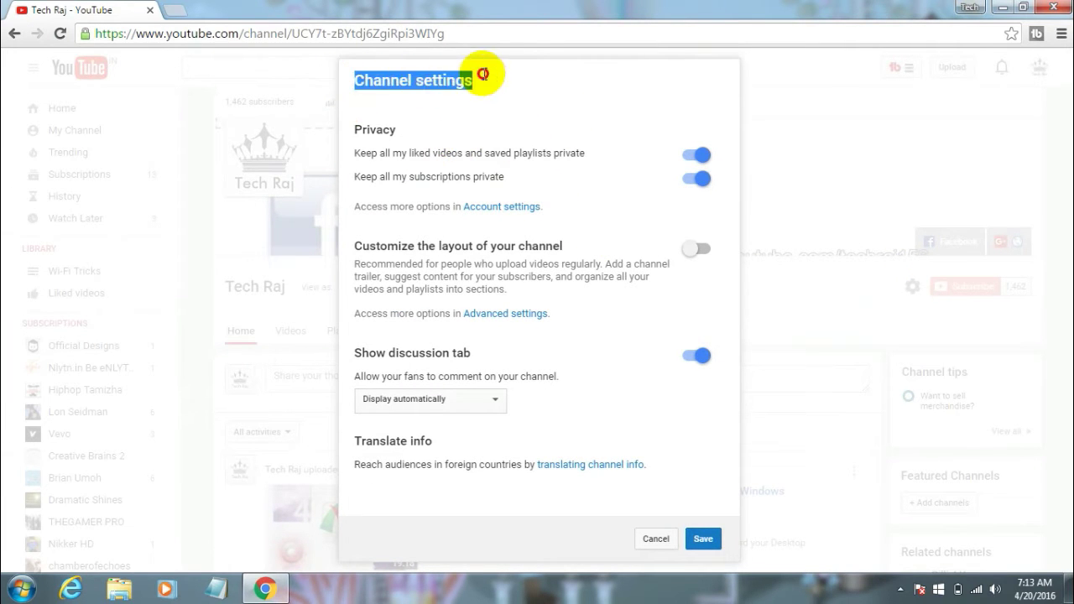
left_click(483, 76)
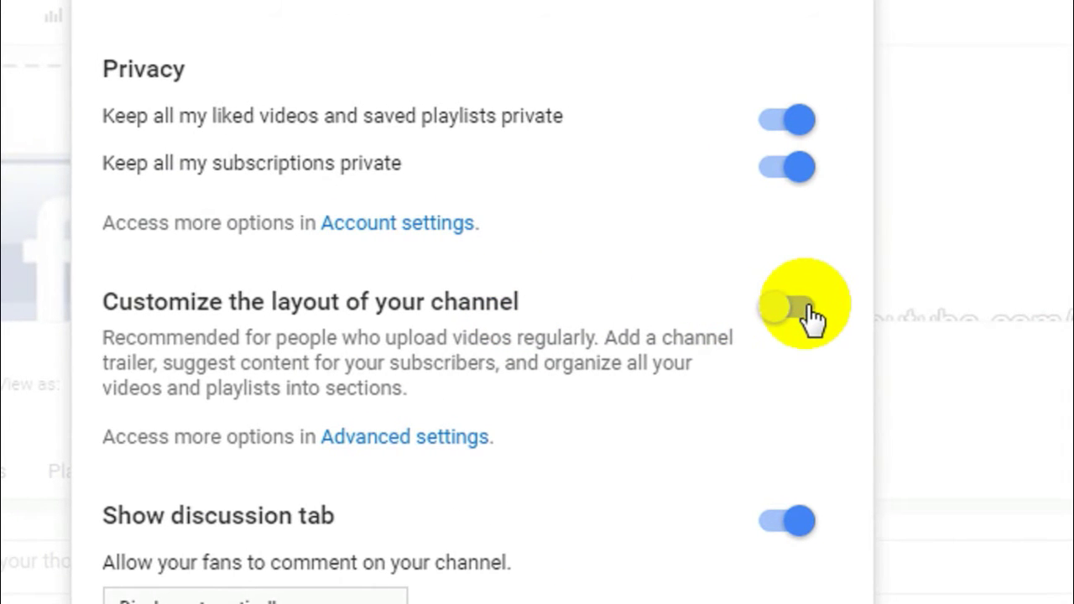
left_click(811, 319)
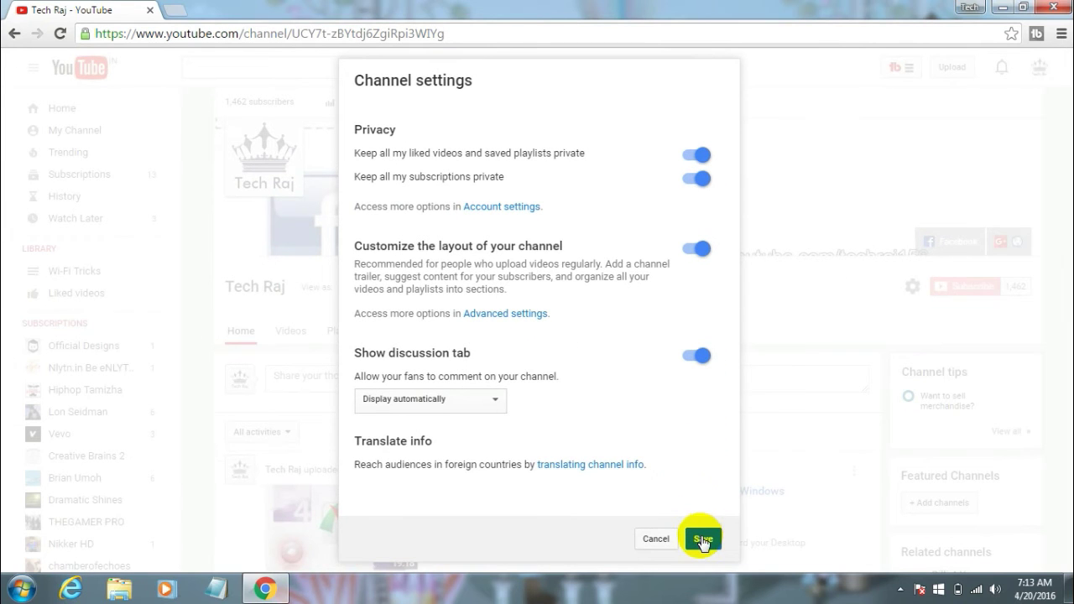
left_click(701, 541)
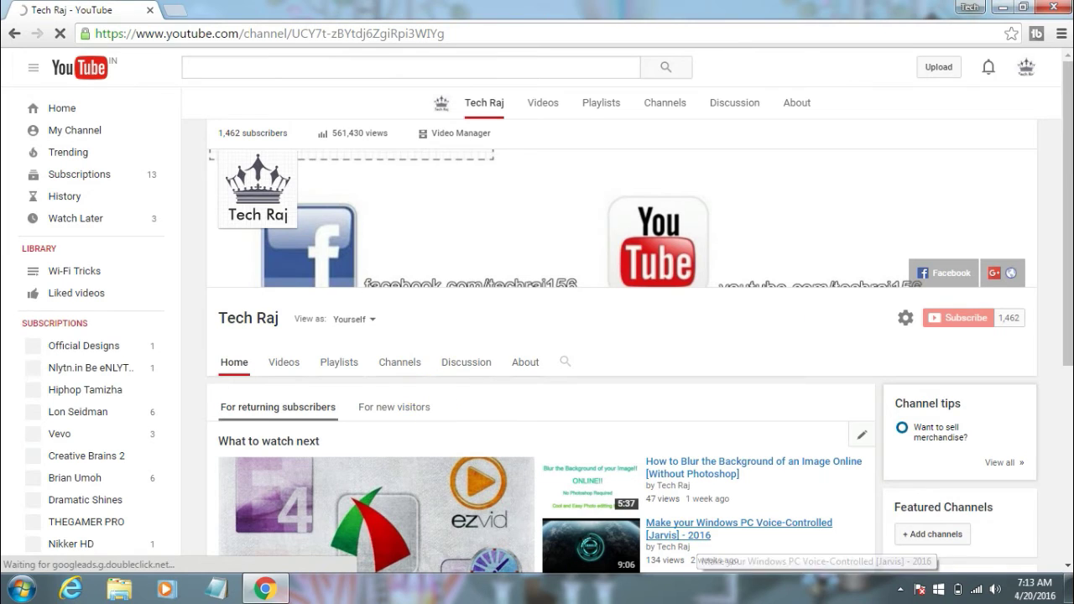
left_click_drag(1067, 271, 1068, 288)
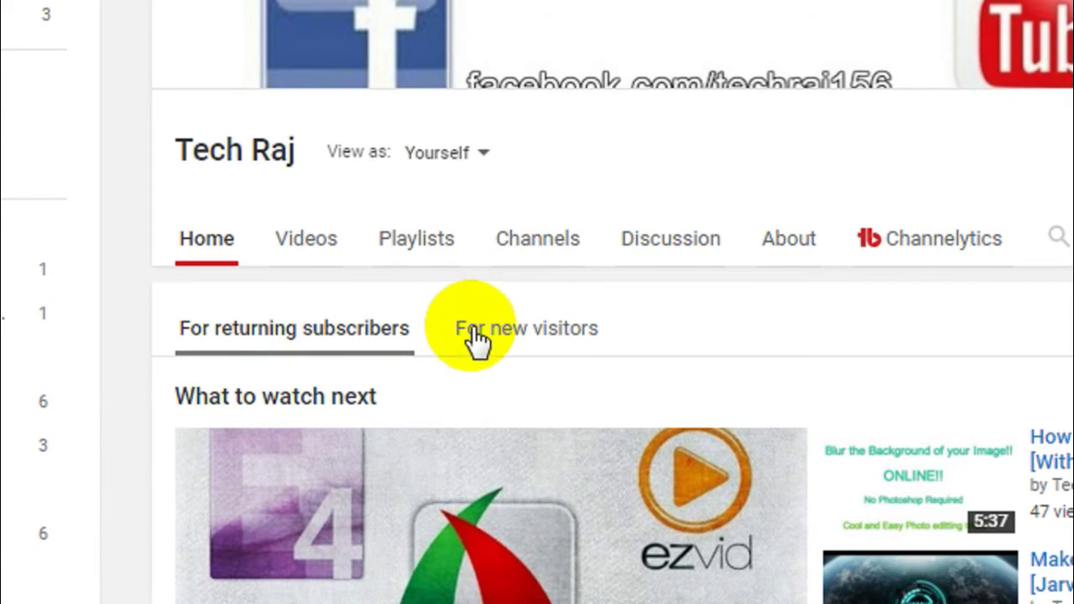
Set 'Subscribe to Tech Raj' as the channel trailer on the For new visitors view.
left_click(489, 329)
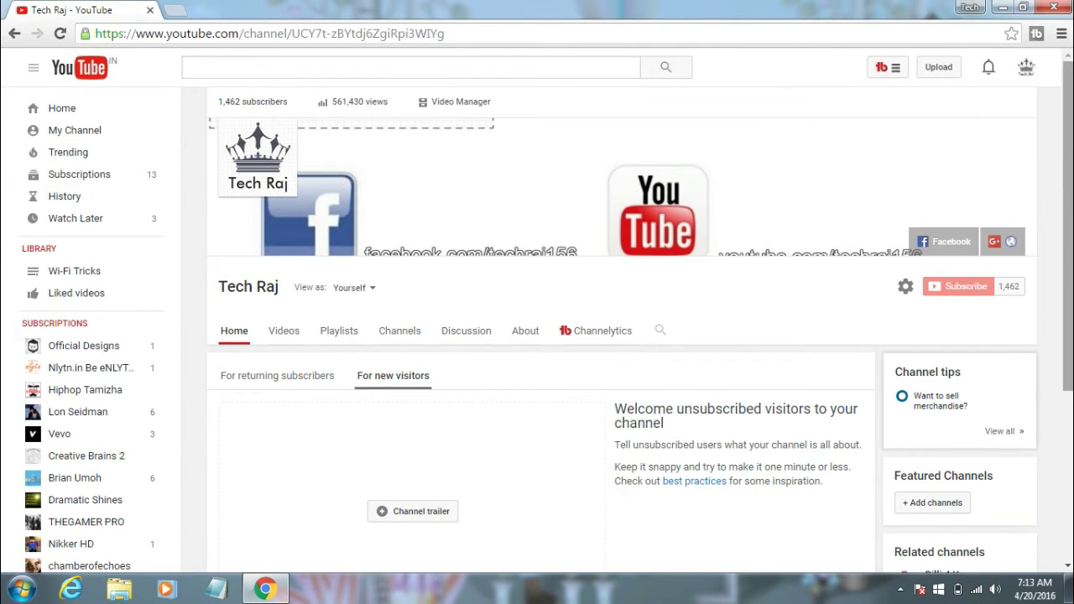
scroll(1064, 173, "down", 2)
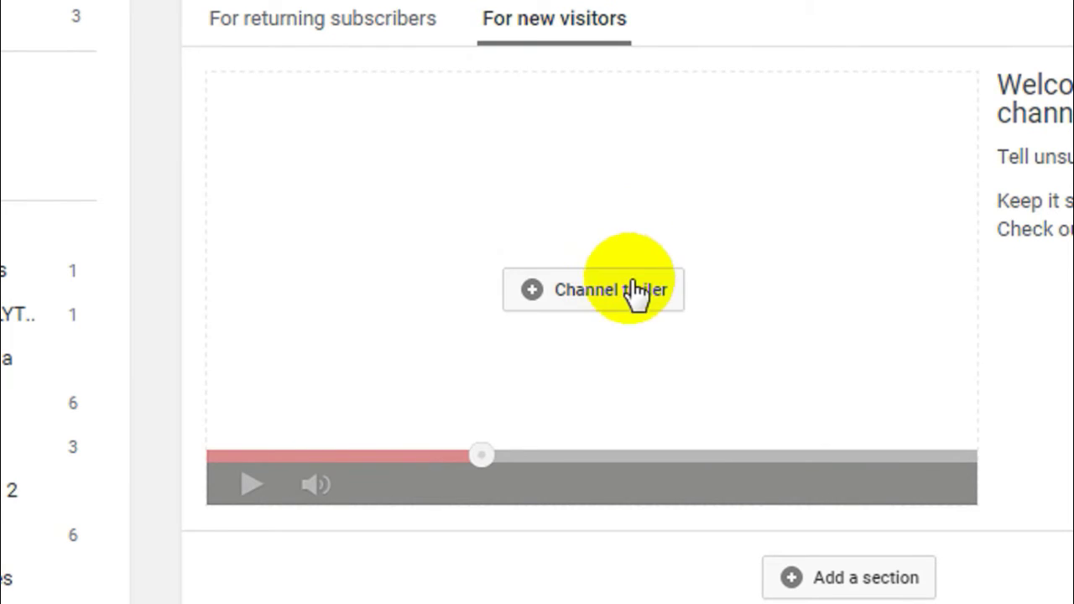
left_click(574, 292)
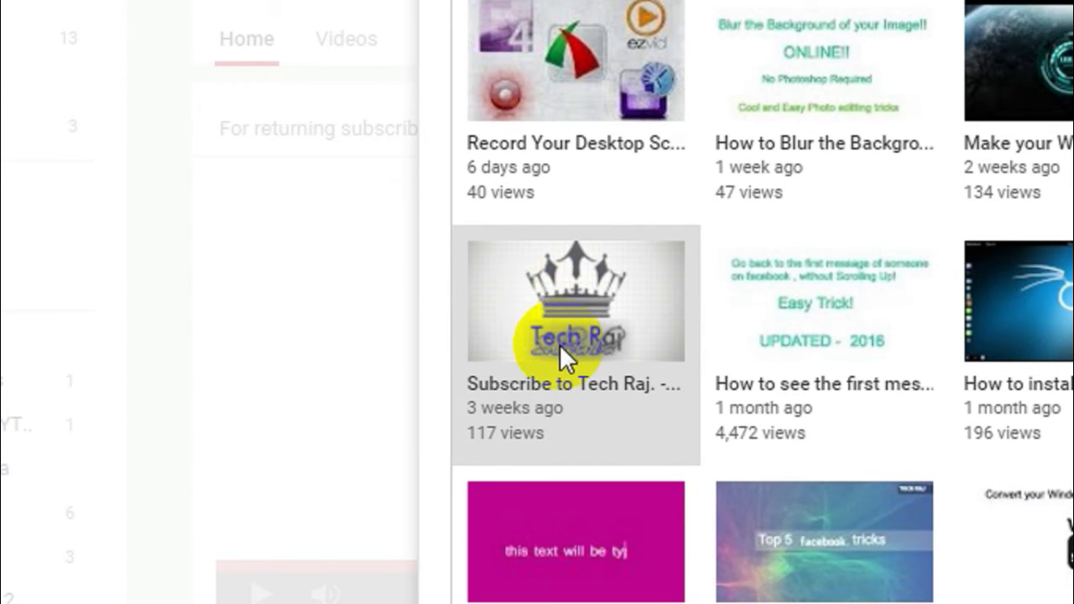
left_click(559, 344)
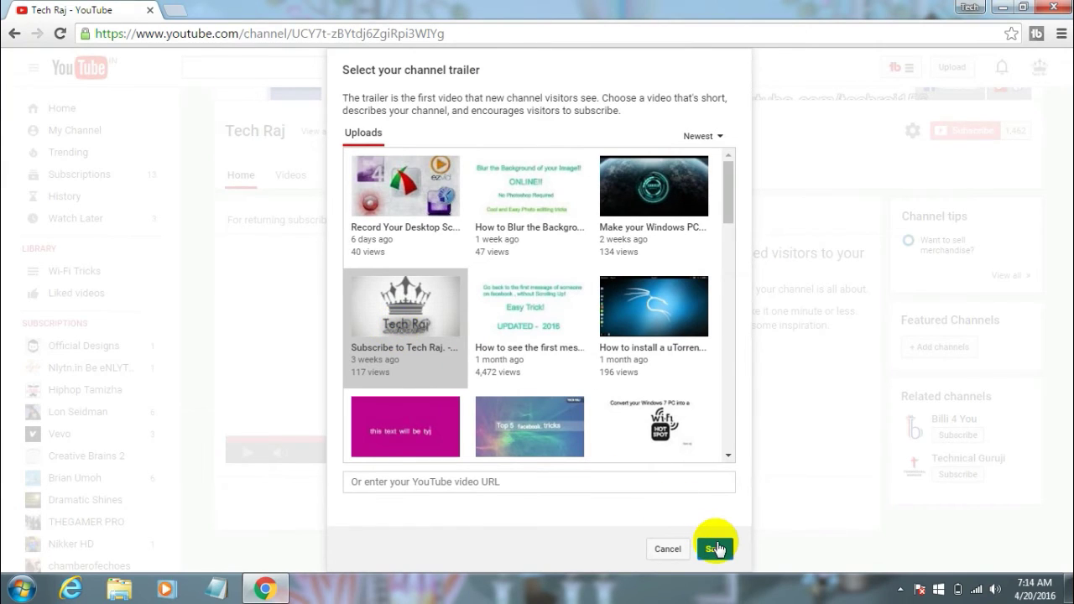
left_click(715, 549)
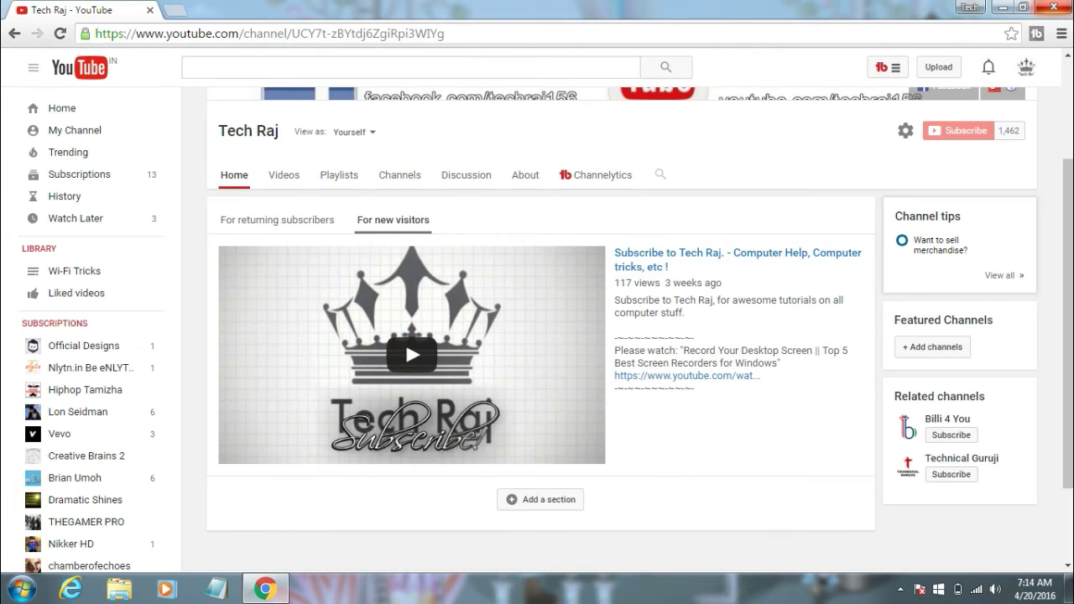
Sign out and load youtube.com/techraj156 to start the trailer as a visitor.
left_click(1026, 67)
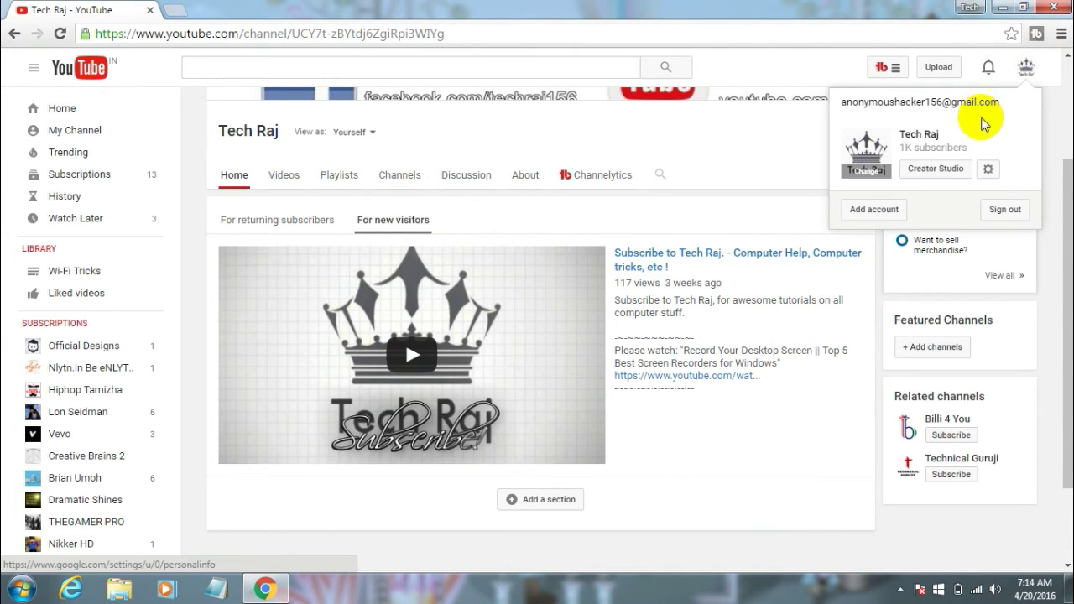
left_click(1005, 209)
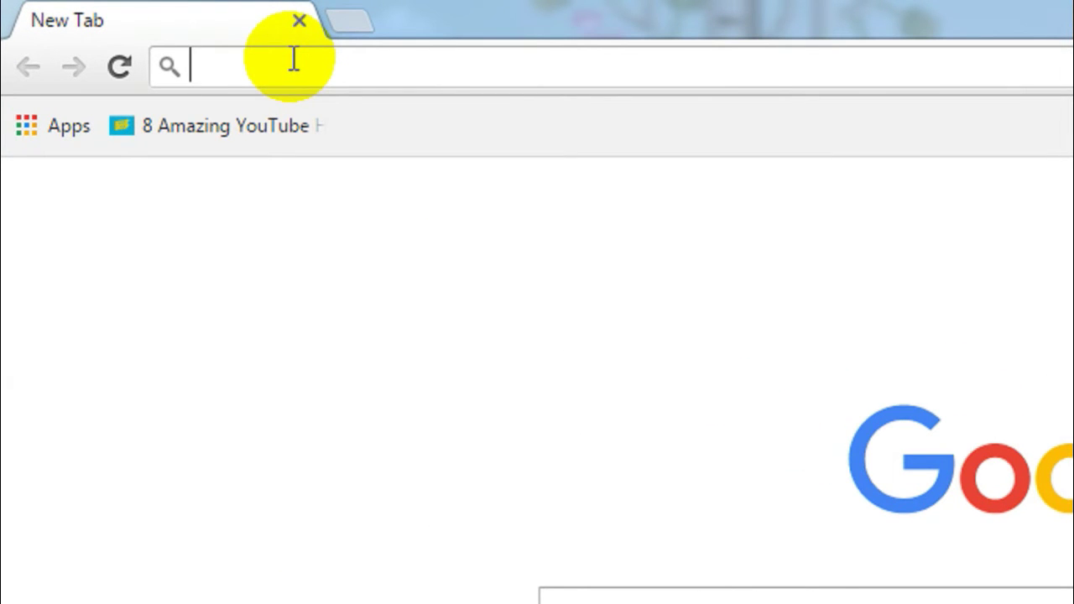
type("y")
key("Down")
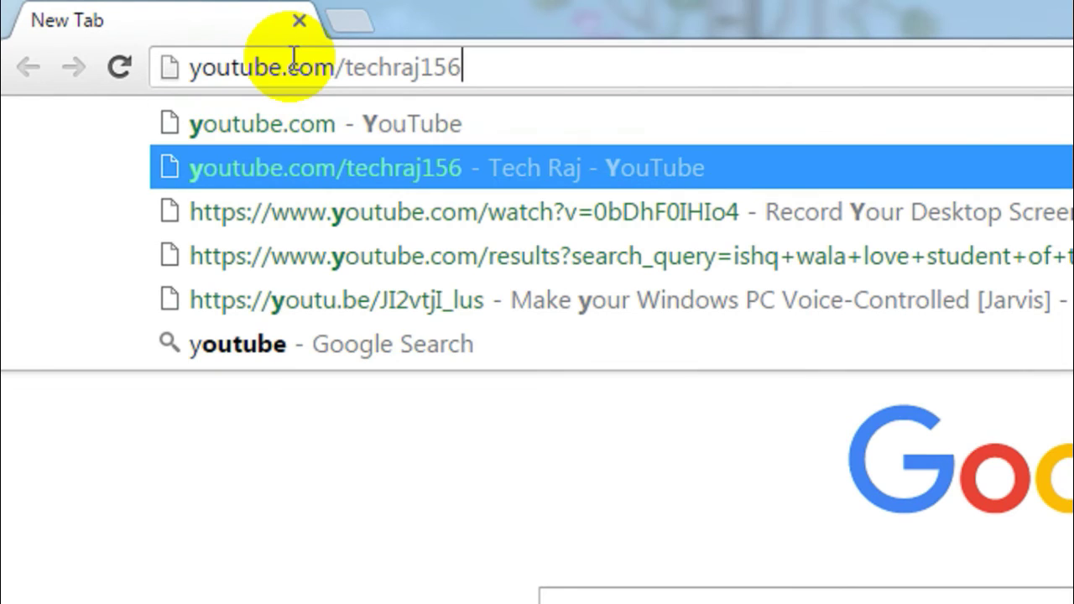
key("Return")
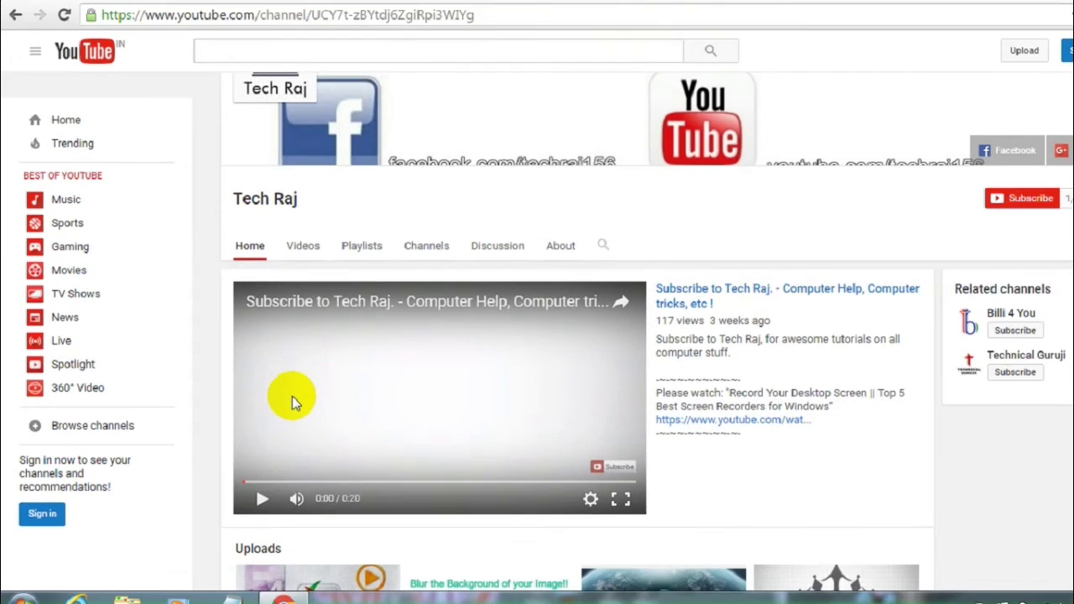
left_click(273, 391)
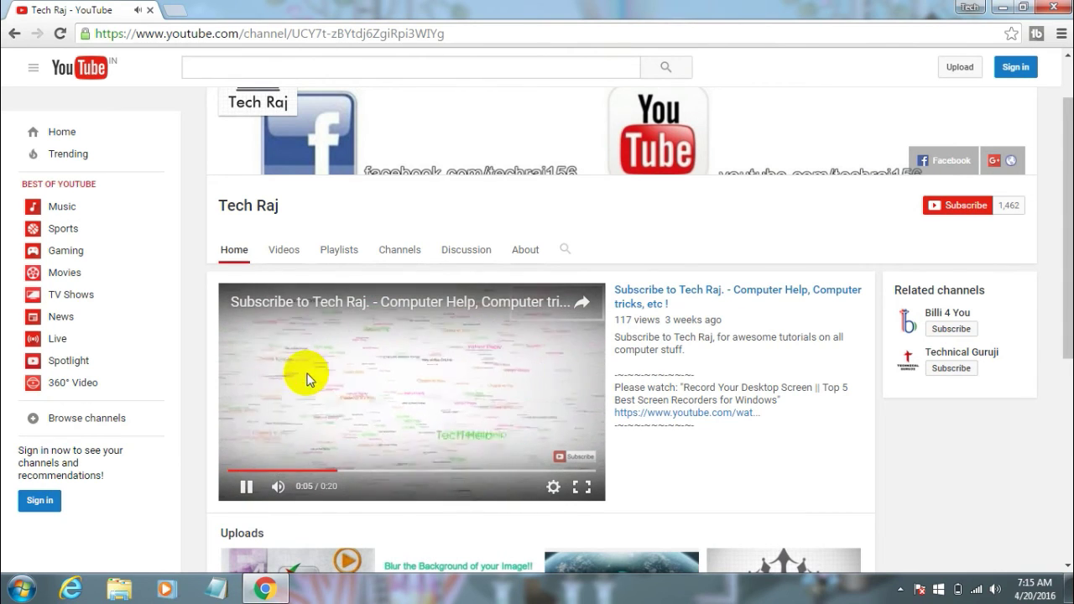
Pause the signed-out channel trailer at 0:07.
left_click(356, 401)
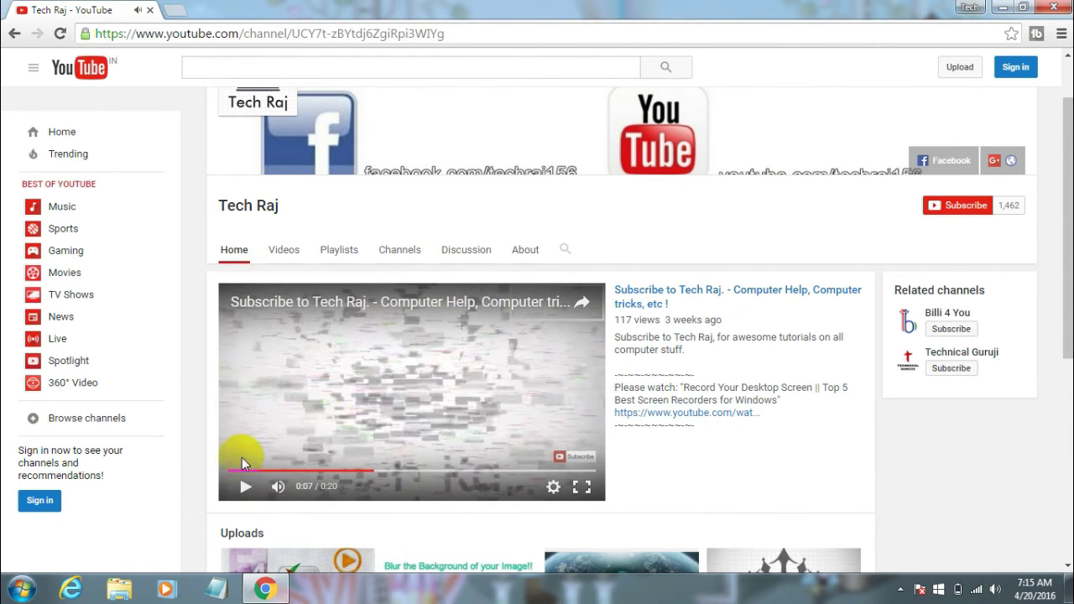